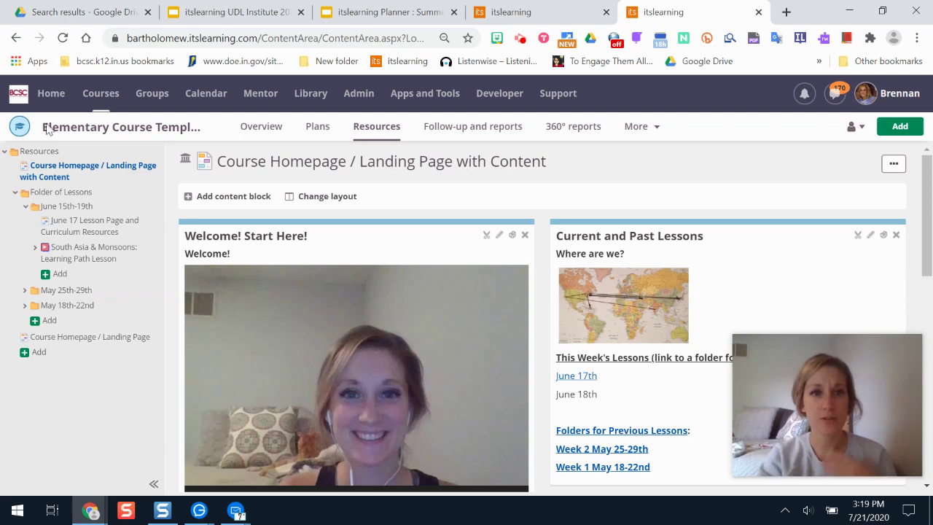
Open the Course Homepage / Landing Page item from the left resource tree.
{"action": "left_click", "coordinate": [99, 337]}
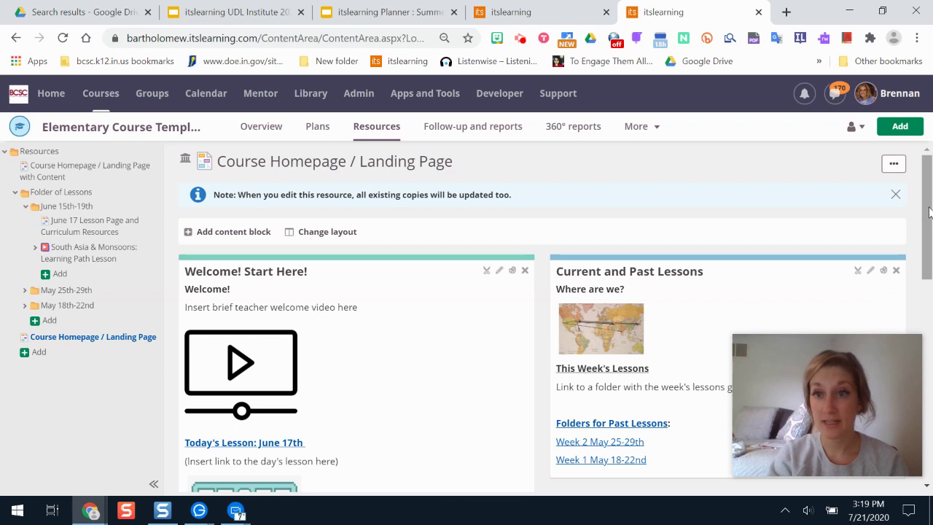
Scroll the landing page, check its actions menu, and open the course header's More list.
{"action": "left_click_drag", "start_coordinate": [926, 210], "coordinate": [928, 191]}
{"action": "left_click", "coordinate": [894, 164]}
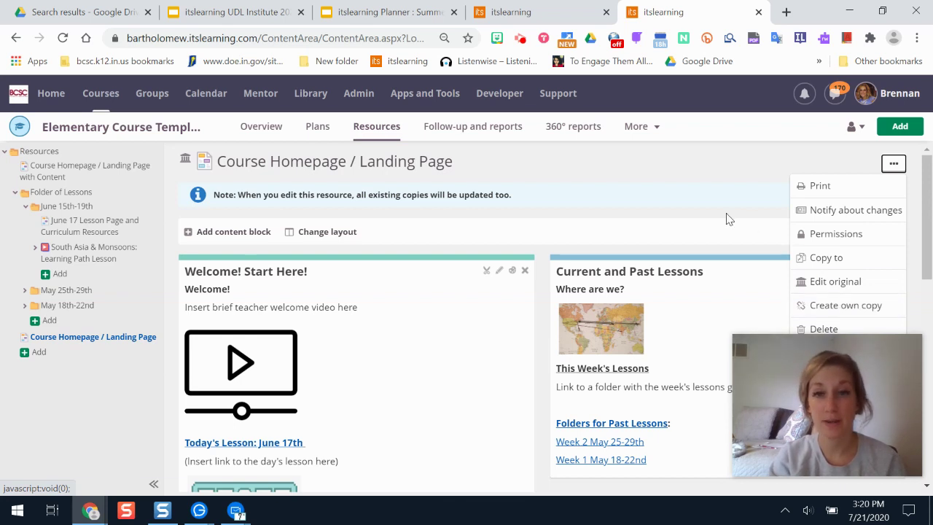
{"action": "left_click", "coordinate": [656, 175]}
{"action": "left_click_drag", "start_coordinate": [931, 212], "coordinate": [932, 222]}
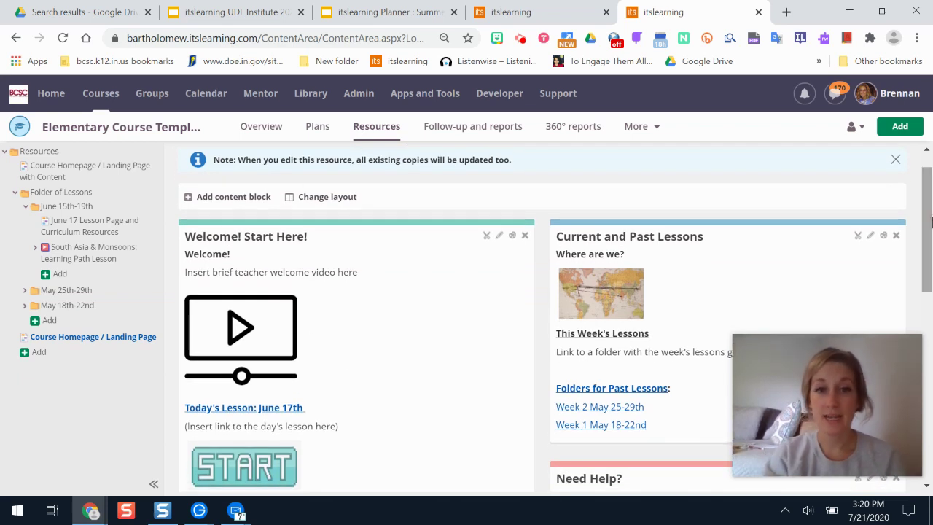
{"action": "left_click_drag", "start_coordinate": [928, 197], "coordinate": [894, 135]}
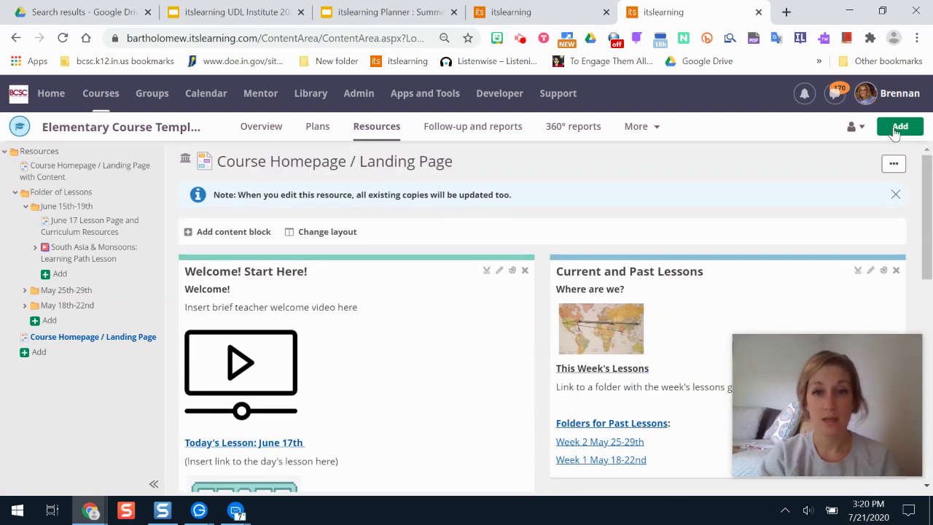
{"action": "left_click", "coordinate": [650, 136]}
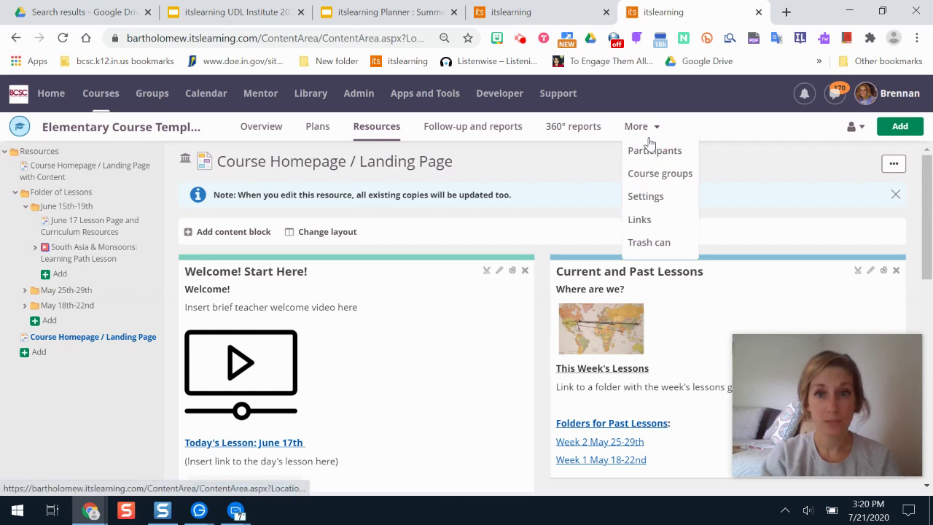
In Course properties and features, set the start page to Course Homepage / Landing Page and save.
{"action": "left_click", "coordinate": [646, 197]}
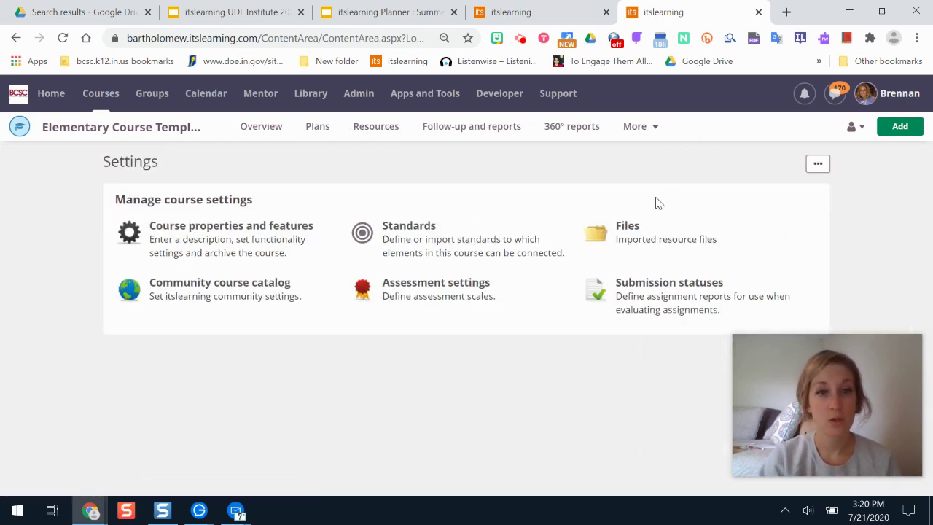
{"action": "left_click", "coordinate": [272, 238]}
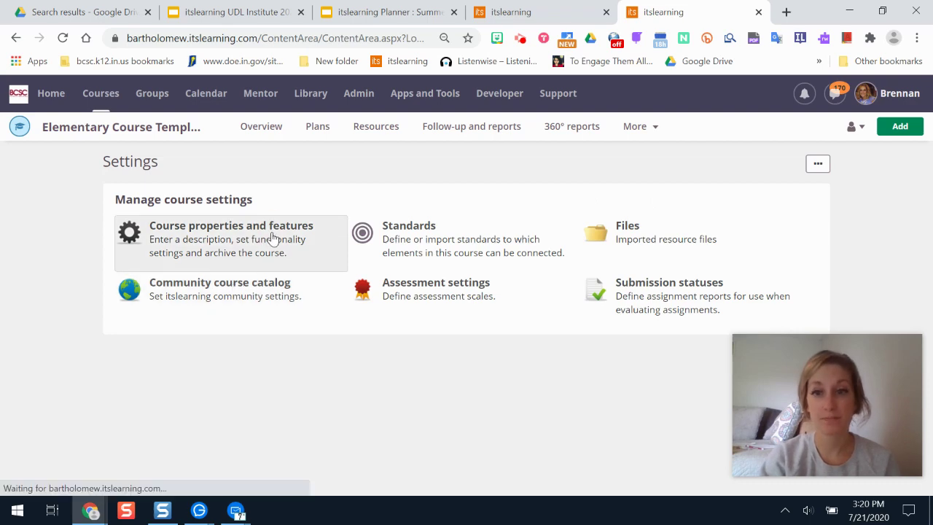
{"action": "left_click_drag", "start_coordinate": [928, 189], "coordinate": [930, 341]}
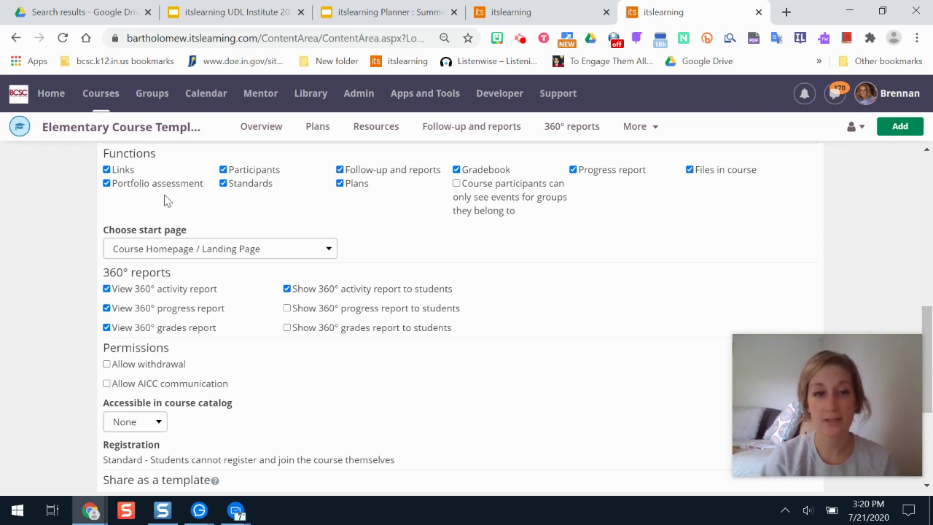
{"action": "left_click", "coordinate": [220, 250]}
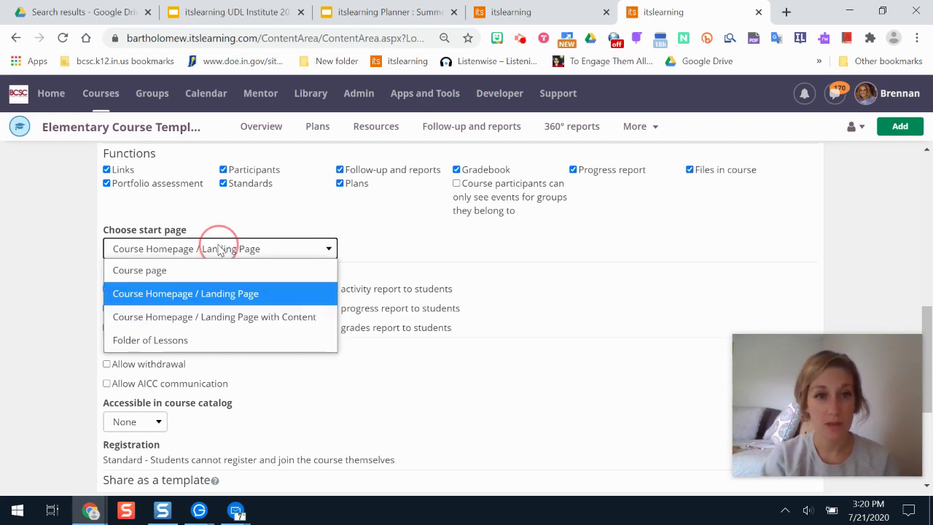
{"action": "left_click", "coordinate": [238, 296]}
{"action": "left_click_drag", "start_coordinate": [926, 328], "coordinate": [931, 404]}
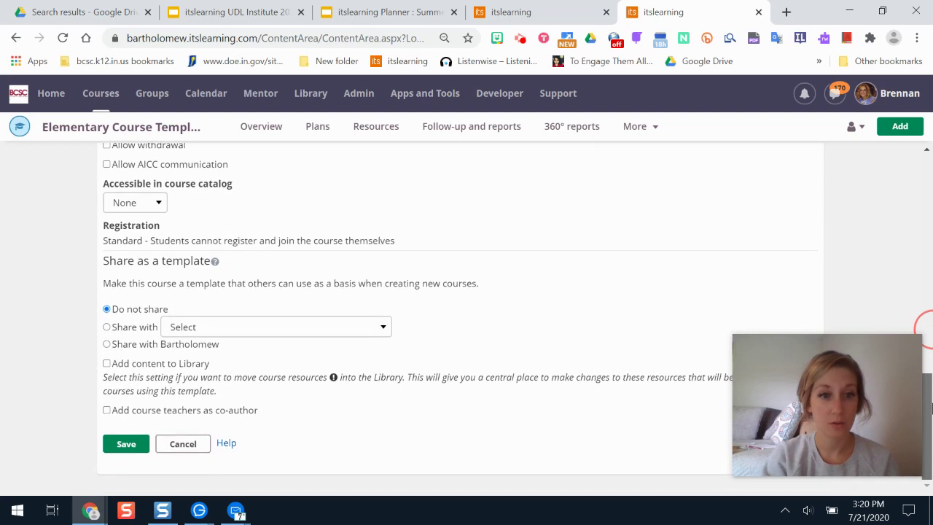
{"action": "left_click", "coordinate": [128, 445]}
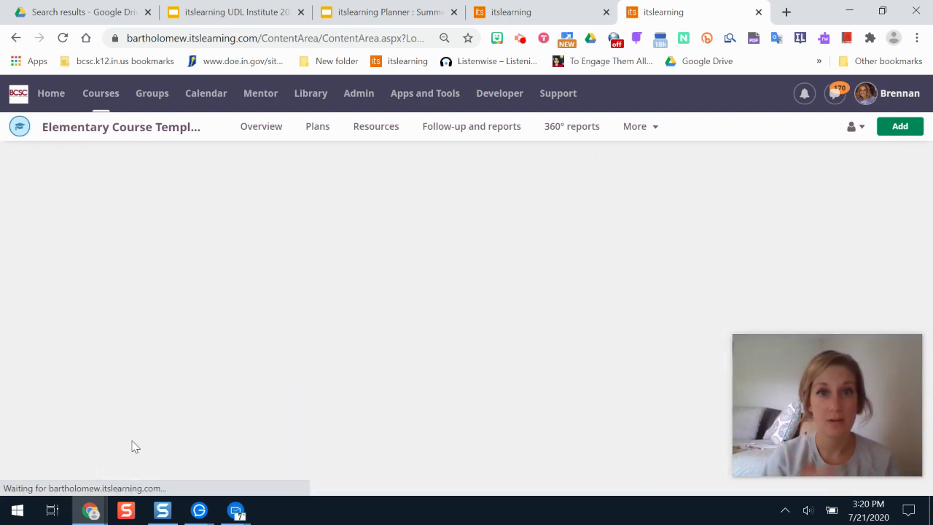
In the admin course list, search 'course' and open Elementary Course Template Example.
{"action": "left_click", "coordinate": [552, 11]}
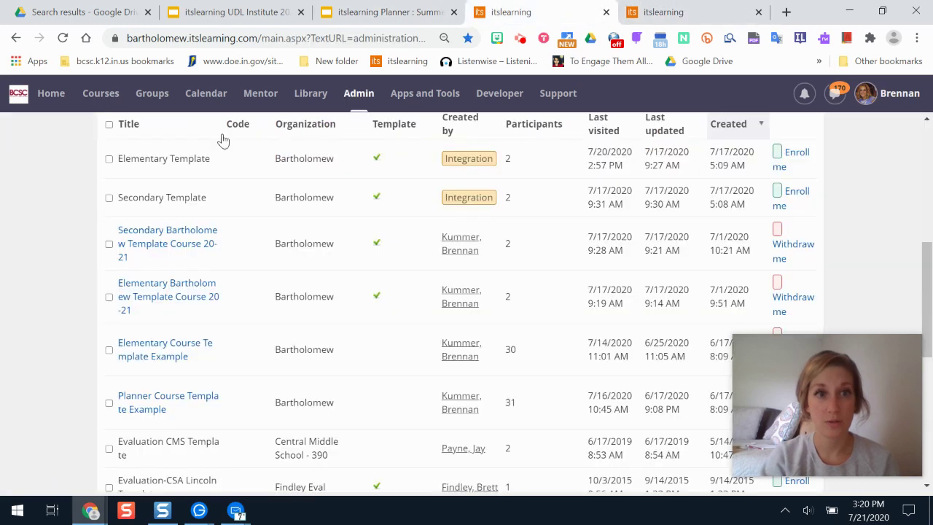
{"action": "left_click", "coordinate": [101, 94]}
{"action": "type", "text": "course"}
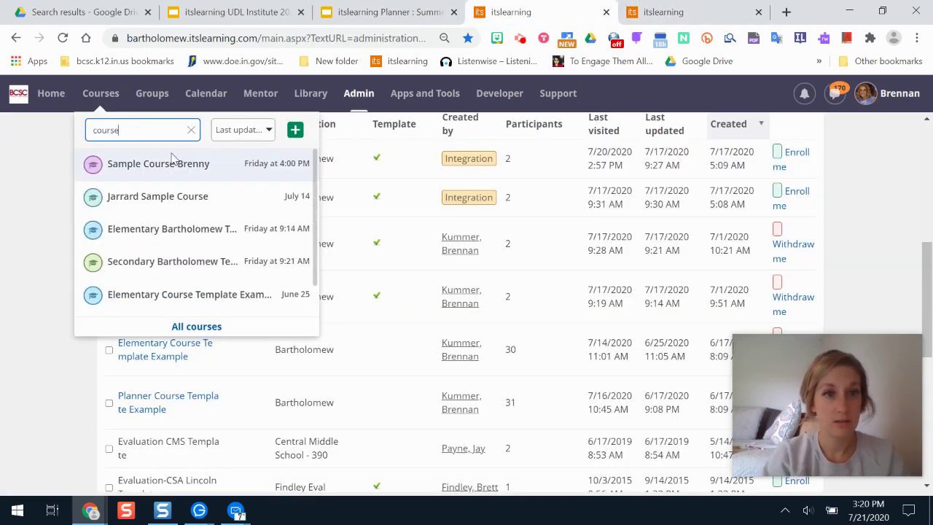
{"action": "left_click", "coordinate": [244, 295]}
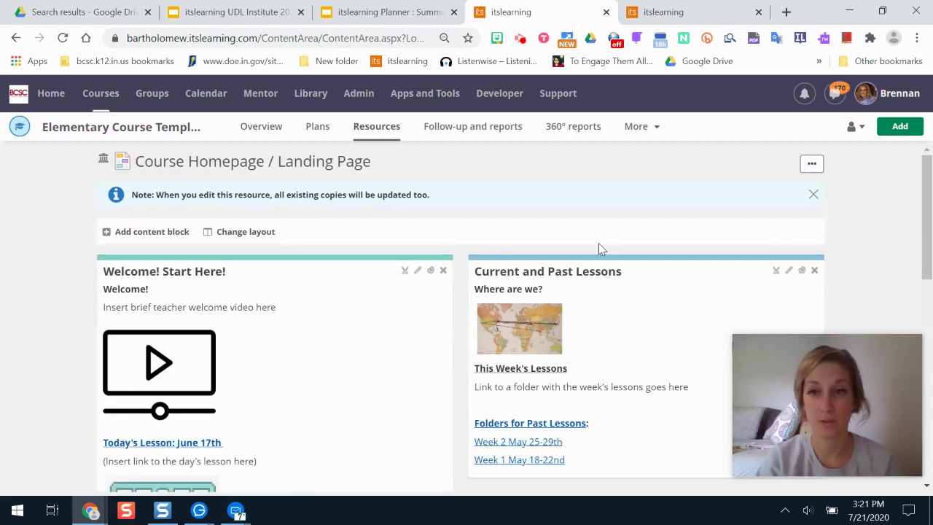
Review the landing page by scrolling through it, then go to the Resources tab.
{"action": "left_click_drag", "start_coordinate": [929, 223], "coordinate": [925, 244]}
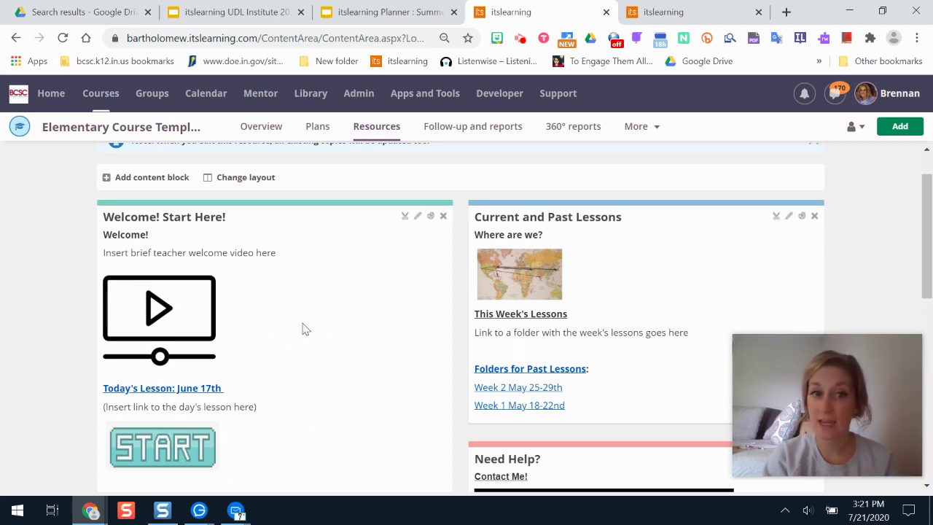
{"action": "scroll", "coordinate": [888, 364], "scroll_direction": "down", "scroll_amount": 2}
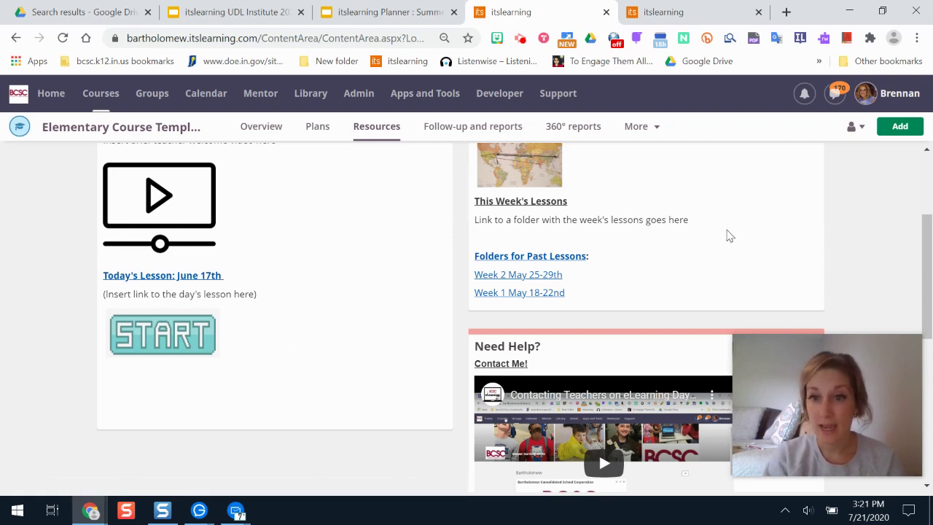
{"action": "scroll", "coordinate": [932, 266], "scroll_direction": "up", "scroll_amount": 3}
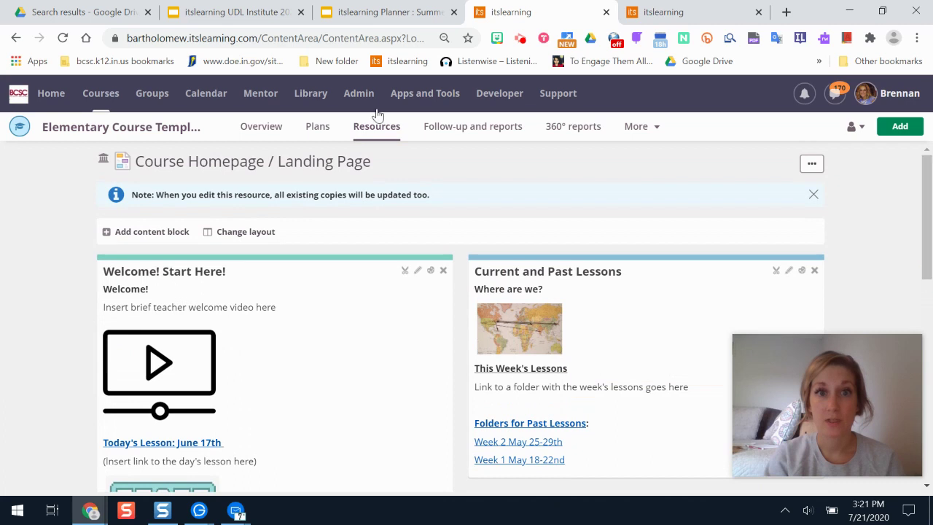
{"action": "left_click", "coordinate": [378, 128]}
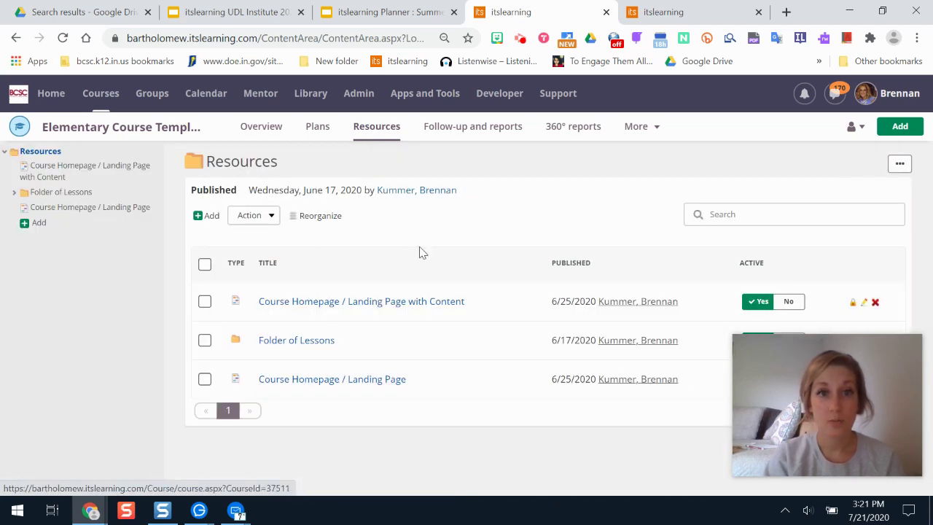
{"action": "left_click", "coordinate": [291, 340]}
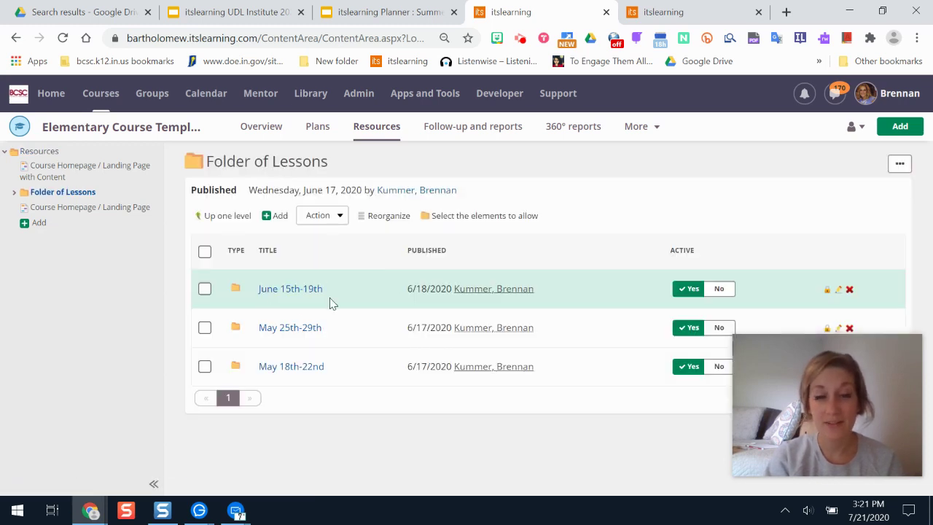
{"action": "left_click", "coordinate": [286, 292]}
{"action": "left_click", "coordinate": [350, 292]}
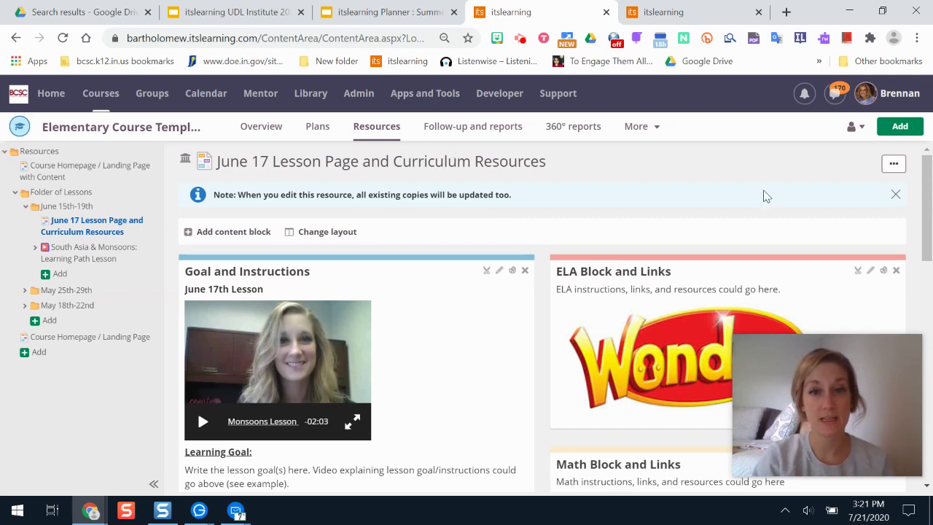
{"action": "left_click", "coordinate": [928, 206]}
{"action": "left_click_drag", "start_coordinate": [928, 206], "coordinate": [928, 220]}
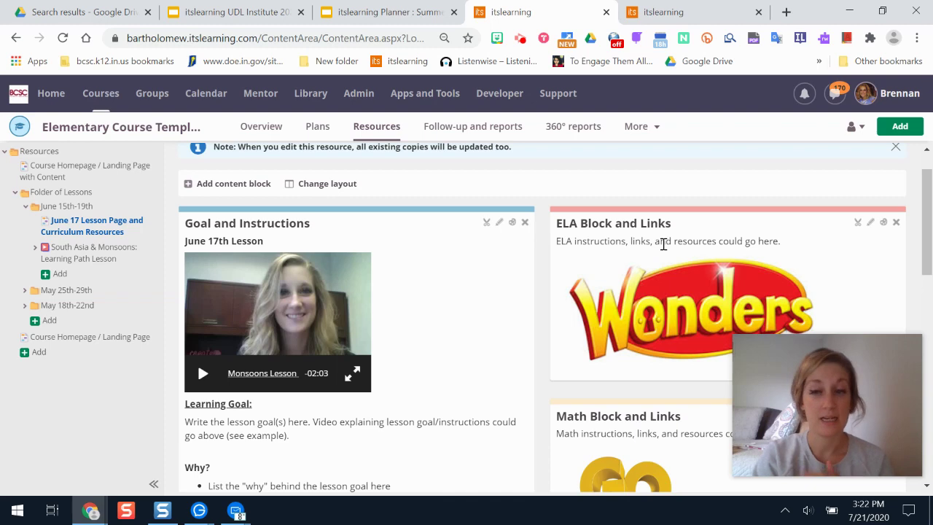
{"action": "left_click_drag", "start_coordinate": [925, 190], "coordinate": [930, 231]}
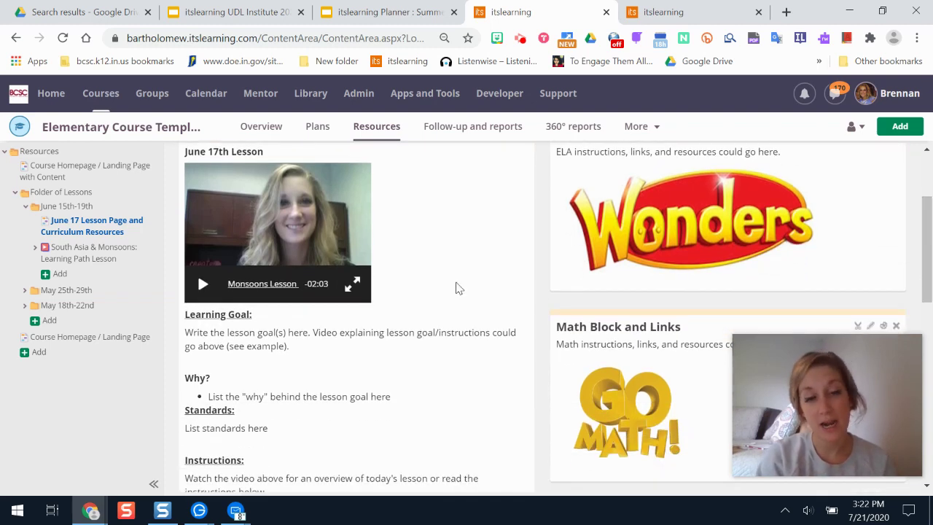
{"action": "left_click_drag", "start_coordinate": [924, 267], "coordinate": [931, 321]}
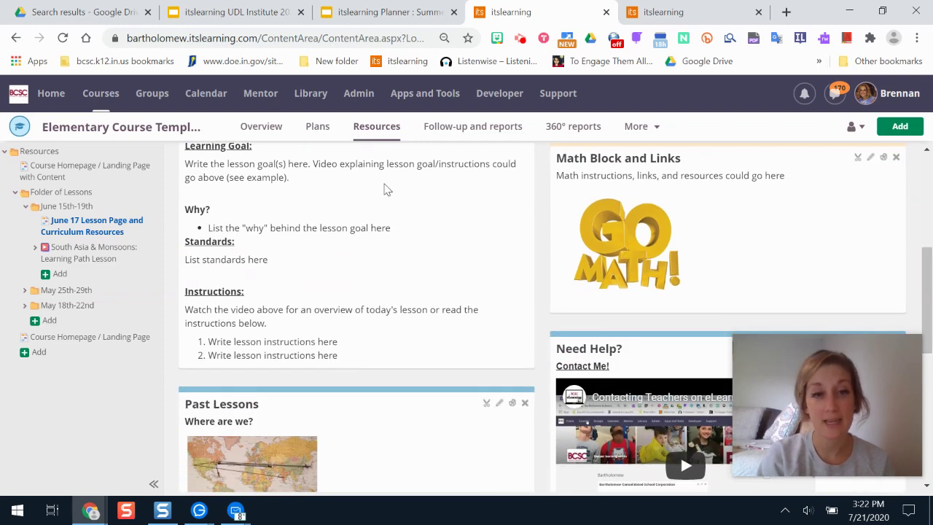
{"action": "mouse_move", "coordinate": [932, 331]}
{"action": "left_mouse_down"}
{"action": "mouse_move", "coordinate": [931, 386]}
{"action": "mouse_move", "coordinate": [931, 347]}
{"action": "left_mouse_up"}
{"action": "left_click_drag", "start_coordinate": [927, 305], "coordinate": [927, 172]}
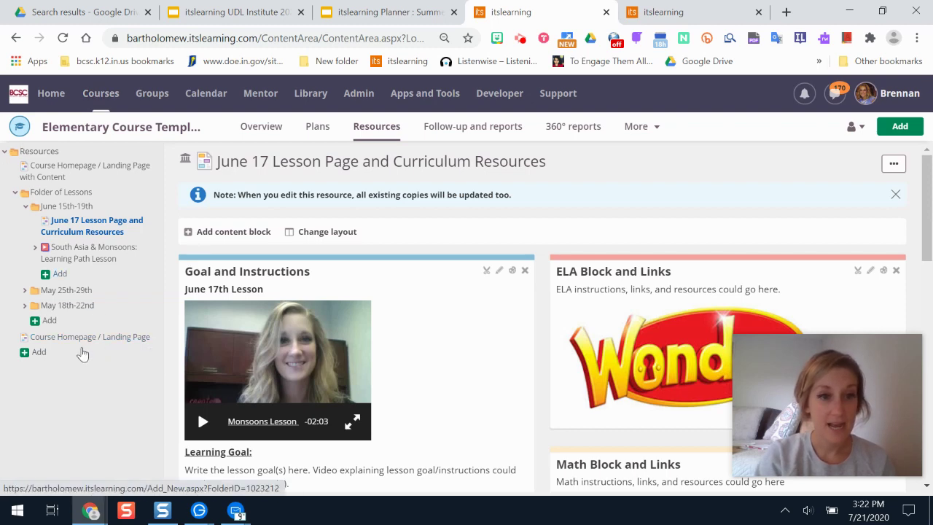
Open Course Homepage / Landing Page and copy the June 17 lesson entry's link address.
{"action": "left_click", "coordinate": [129, 339]}
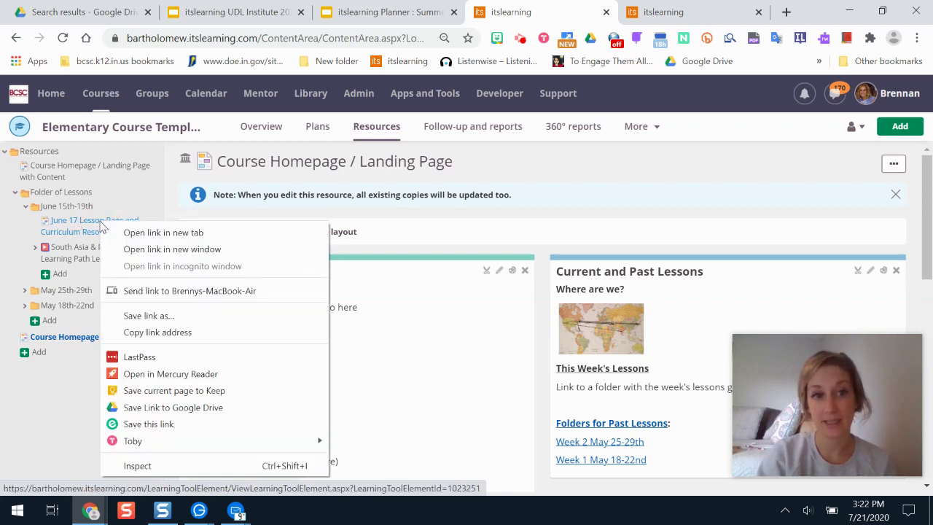
{"action": "left_click", "coordinate": [168, 332]}
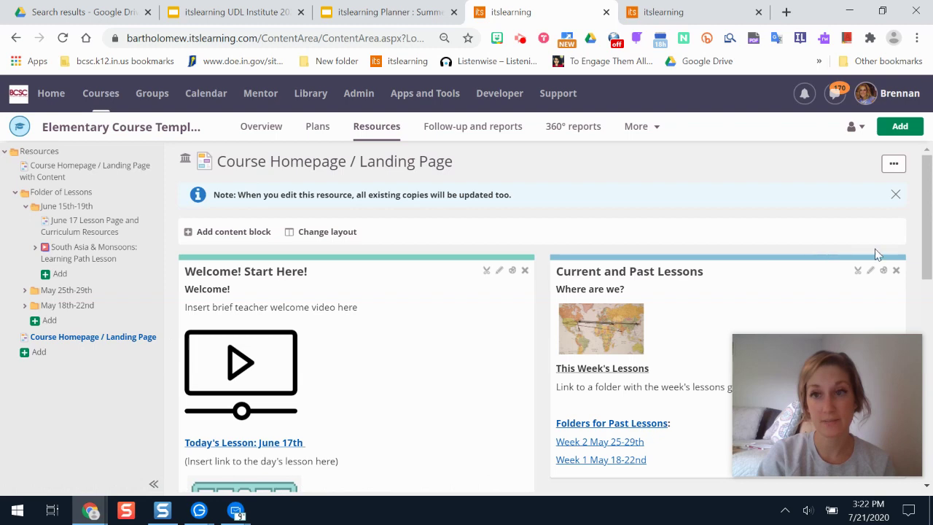
{"action": "mouse_move", "coordinate": [924, 204]}
{"action": "left_mouse_down"}
{"action": "mouse_move", "coordinate": [931, 281]}
{"action": "mouse_move", "coordinate": [923, 202]}
{"action": "left_mouse_up"}
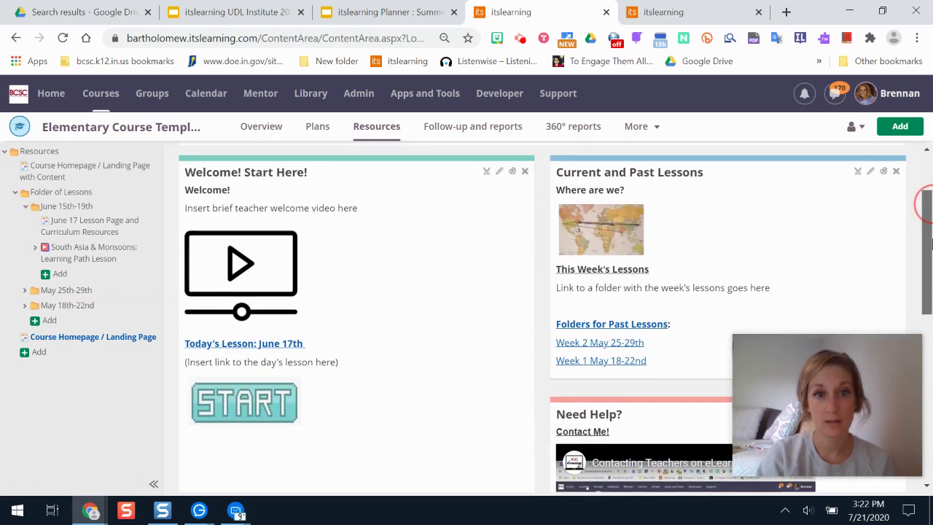
In the Welcome block editor, replace the '(Insert link…)' placeholder line with 'Click here'.
{"action": "left_click", "coordinate": [499, 175]}
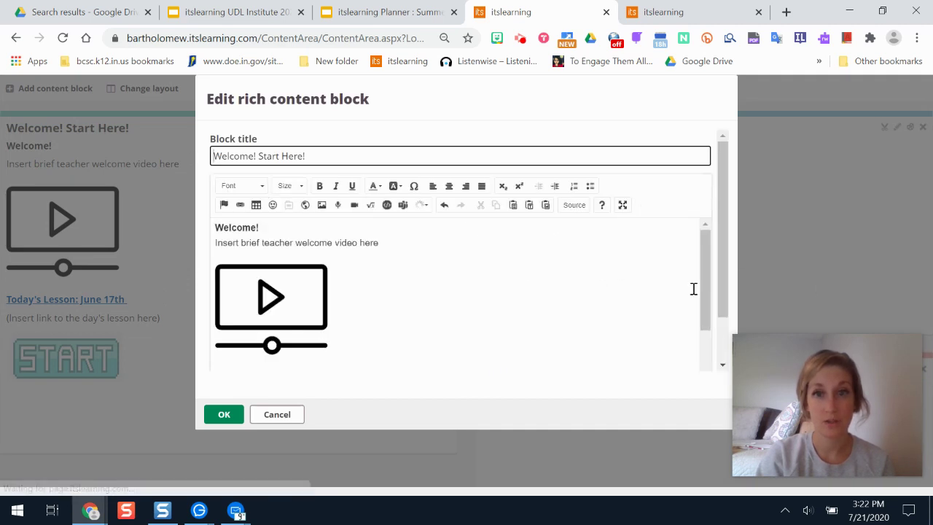
{"action": "scroll", "coordinate": [711, 289], "scroll_direction": "down", "scroll_amount": 2}
{"action": "scroll", "coordinate": [373, 224], "scroll_direction": "down", "scroll_amount": 4}
{"action": "left_click", "coordinate": [373, 224]}
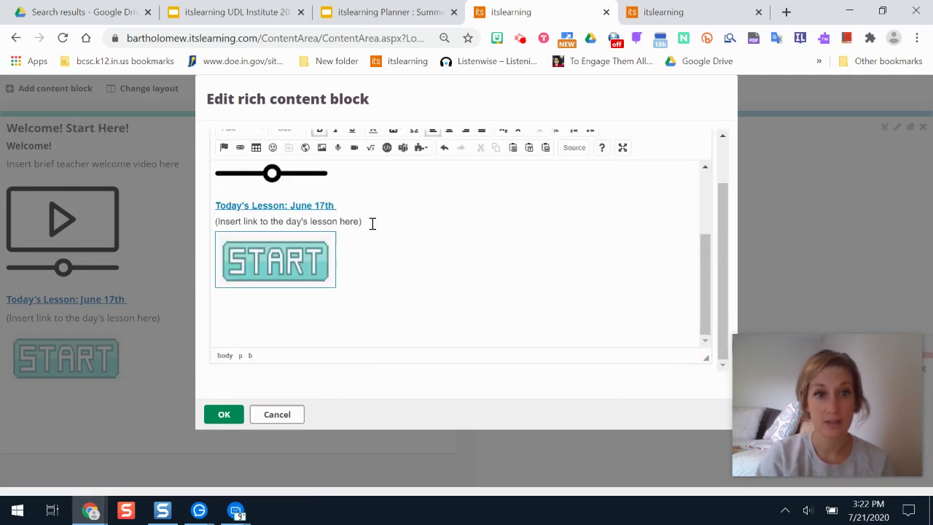
{"action": "left_click", "coordinate": [365, 217]}
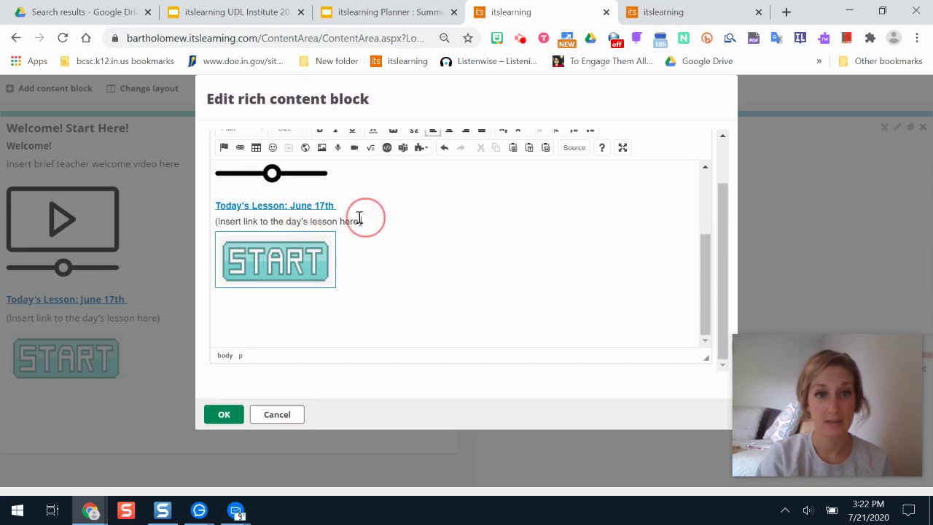
{"action": "left_click_drag", "start_coordinate": [375, 222], "coordinate": [214, 225]}
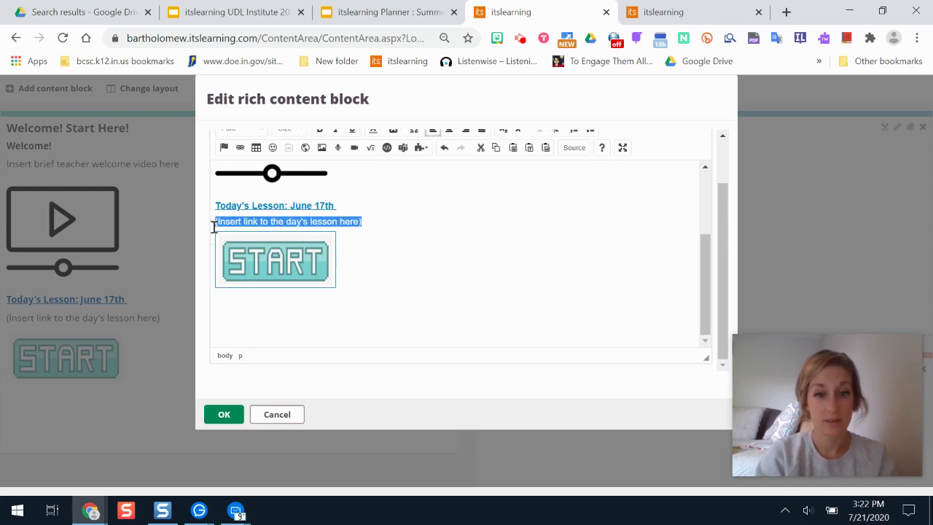
{"action": "type", "text": "Click here"}
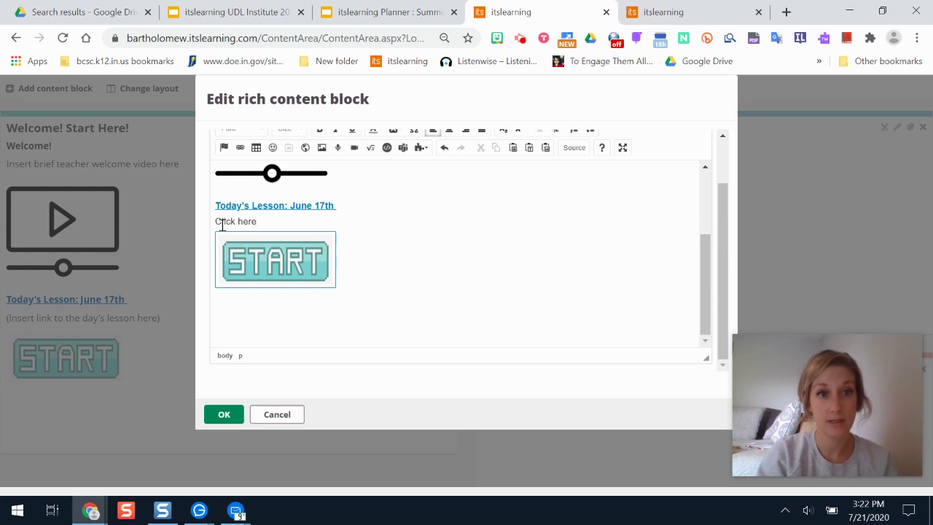
{"action": "left_click_drag", "start_coordinate": [267, 221], "coordinate": [209, 223]}
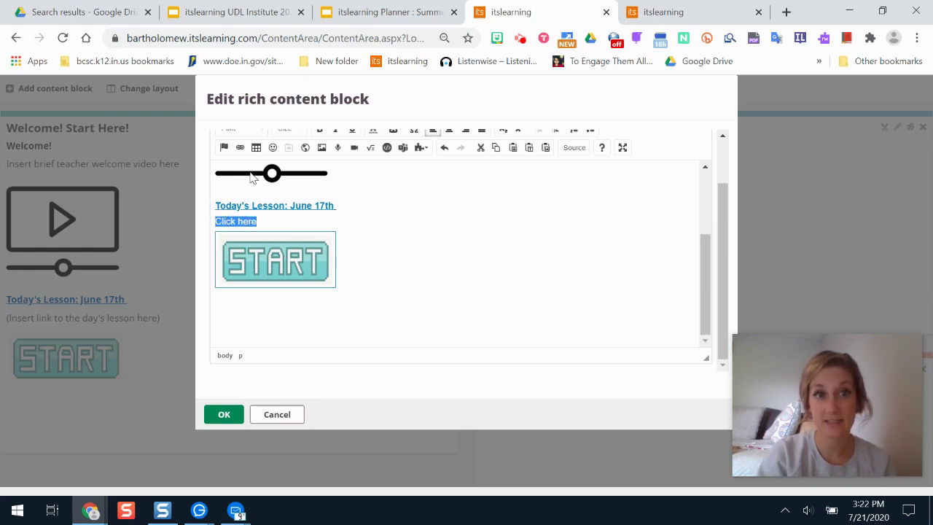
{"action": "left_click", "coordinate": [240, 148]}
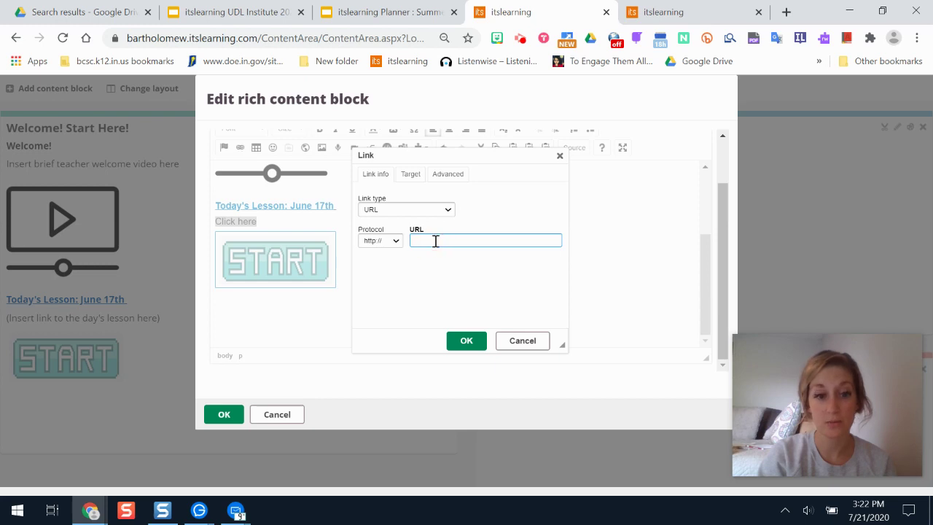
Link 'Click here' to the pasted June 17 lesson page address.
{"action": "right_click", "coordinate": [435, 242]}
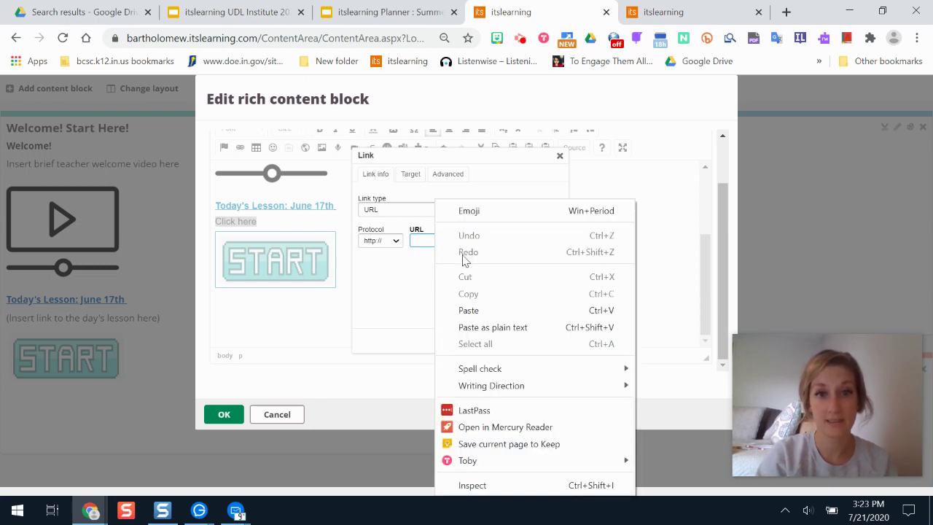
{"action": "left_click", "coordinate": [478, 310]}
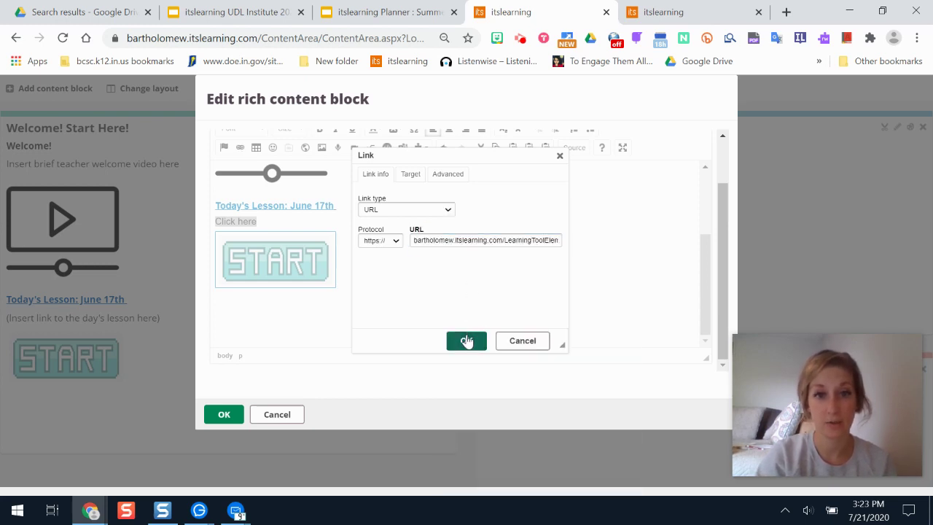
{"action": "left_click", "coordinate": [467, 340]}
{"action": "left_click", "coordinate": [431, 290]}
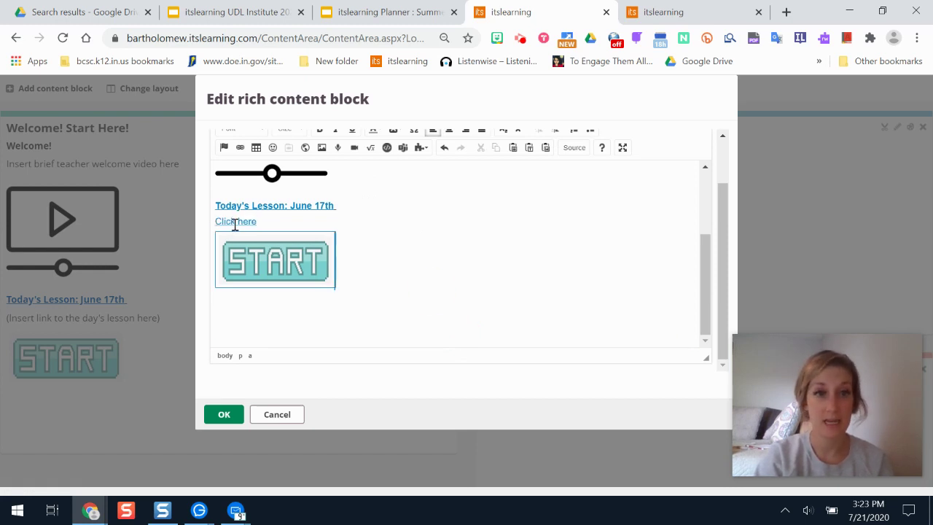
Relink the START image to the June 17 lesson address and save the Welcome block.
{"action": "left_click", "coordinate": [274, 259]}
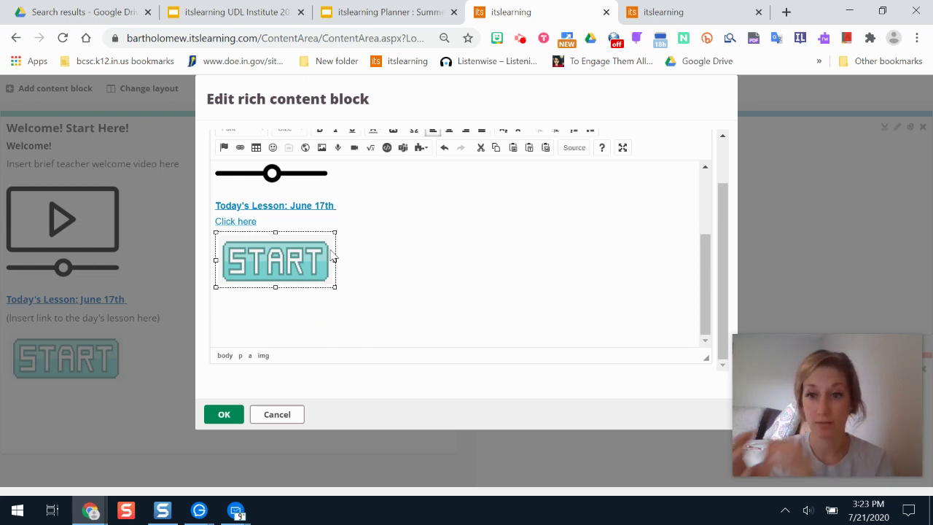
{"action": "left_click", "coordinate": [240, 147]}
{"action": "key", "text": "BackSpace"}
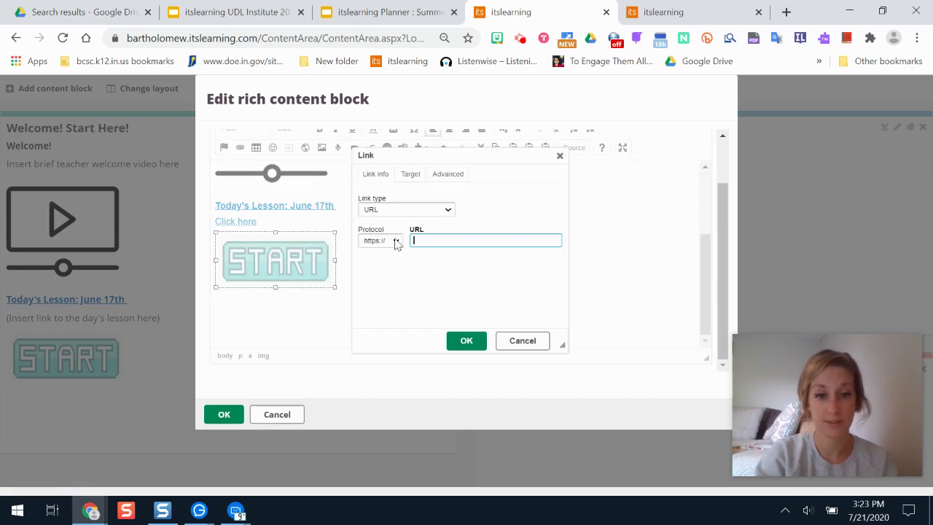
{"action": "key", "text": "ctrl+v"}
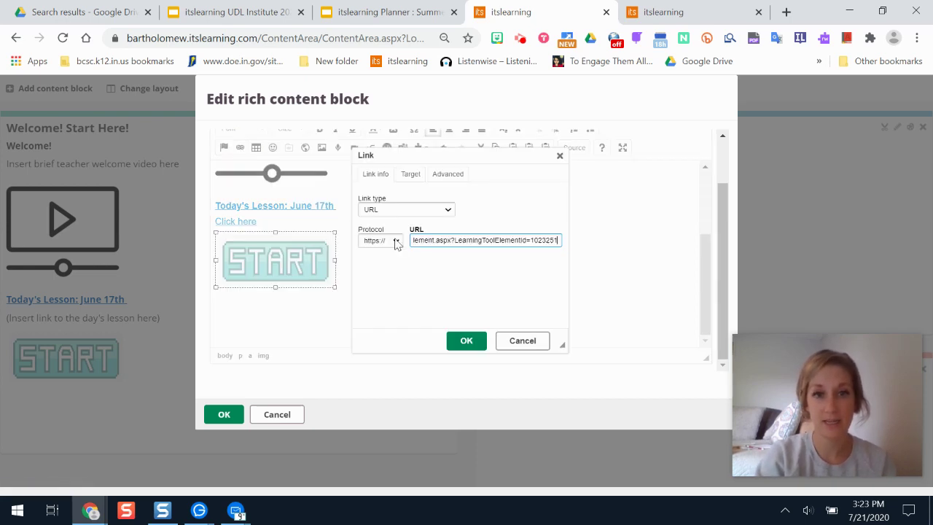
{"action": "left_click", "coordinate": [467, 340]}
{"action": "left_click", "coordinate": [423, 323]}
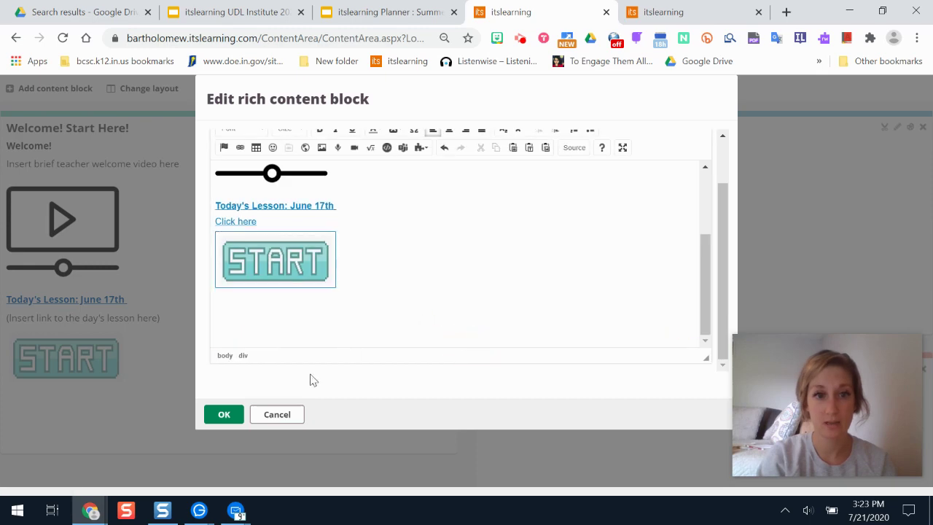
{"action": "left_click", "coordinate": [237, 419]}
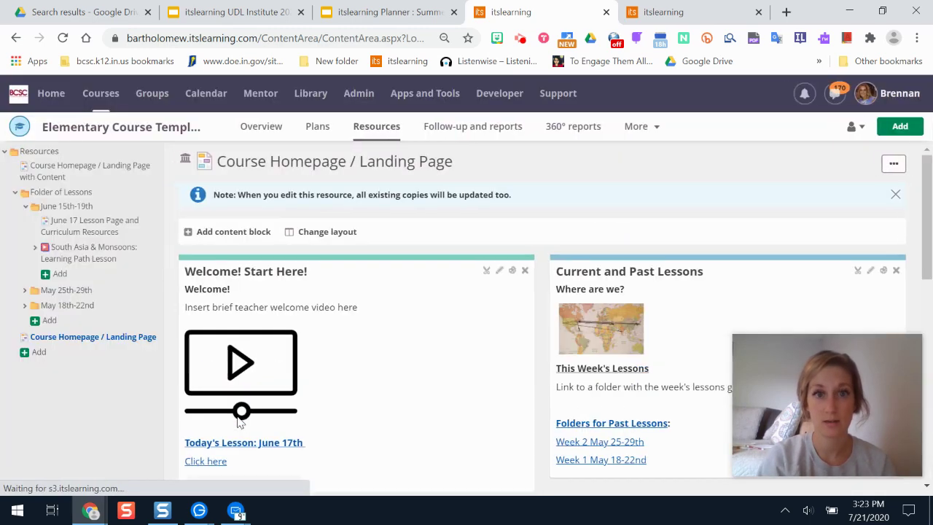
Test the START image link, confirming it opens the June 17 lesson in a new tab.
{"action": "left_click_drag", "start_coordinate": [929, 271], "coordinate": [931, 355]}
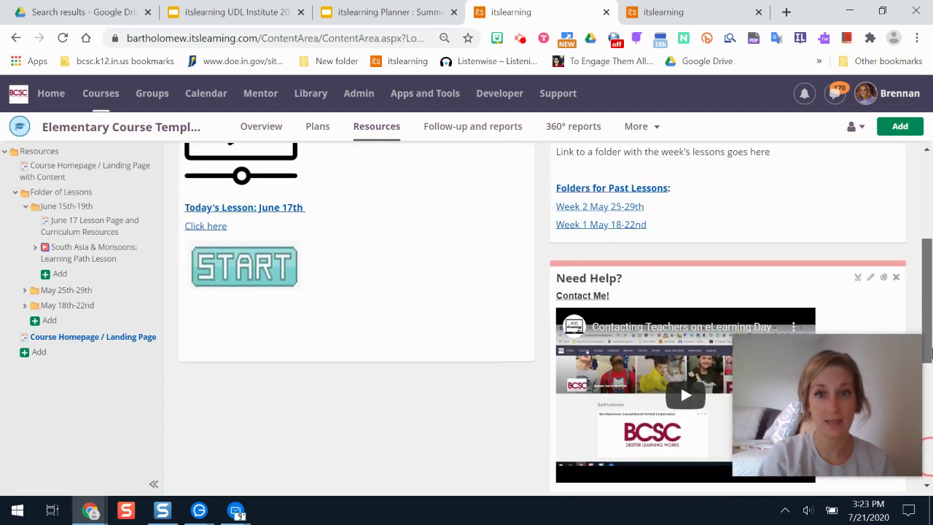
{"action": "left_click", "coordinate": [243, 273]}
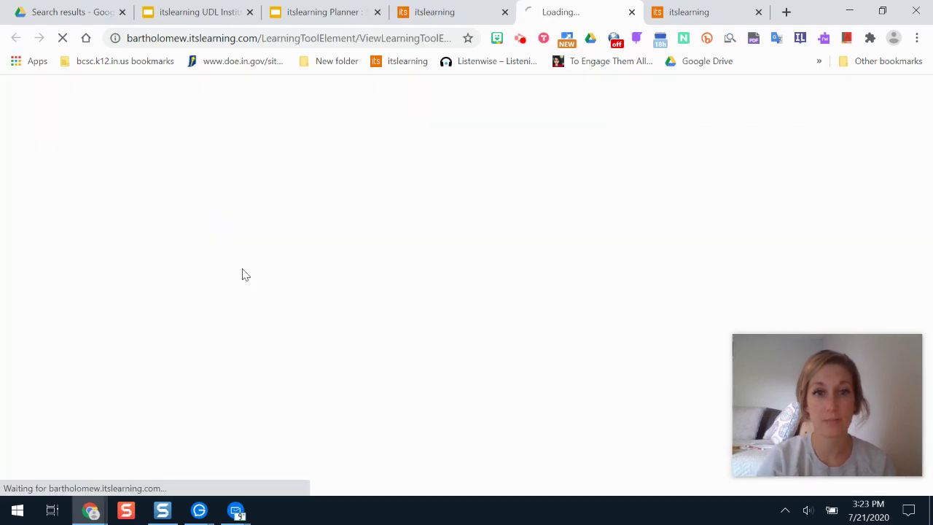